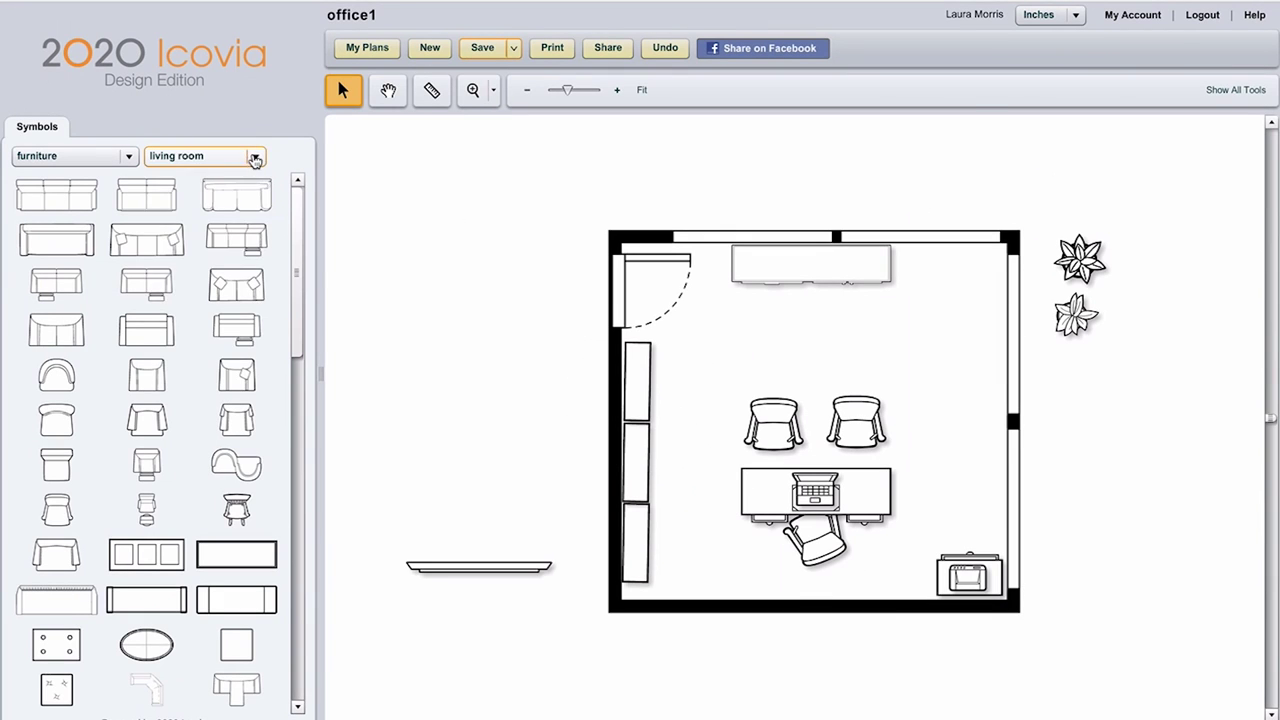
Switch the furniture symbols to rugs and place a fringed rectangular rug beneath the desk and guest chairs.
{"action": "left_click", "coordinate": [255, 156]}
{"action": "left_click", "coordinate": [240, 374]}
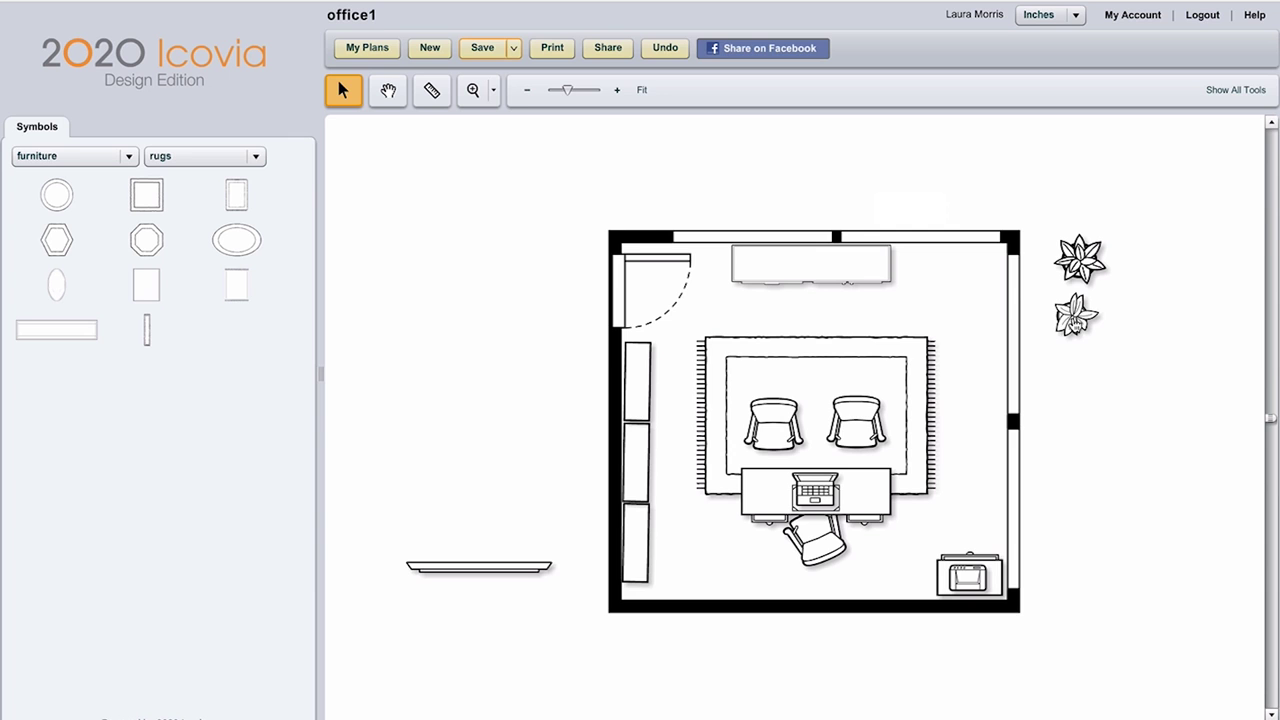
Move the two plants into the room's upper-right corner and the artwork against the wall behind the desk chair.
{"action": "left_click_drag", "start_coordinate": [1027, 327], "coordinate": [915, 288]}
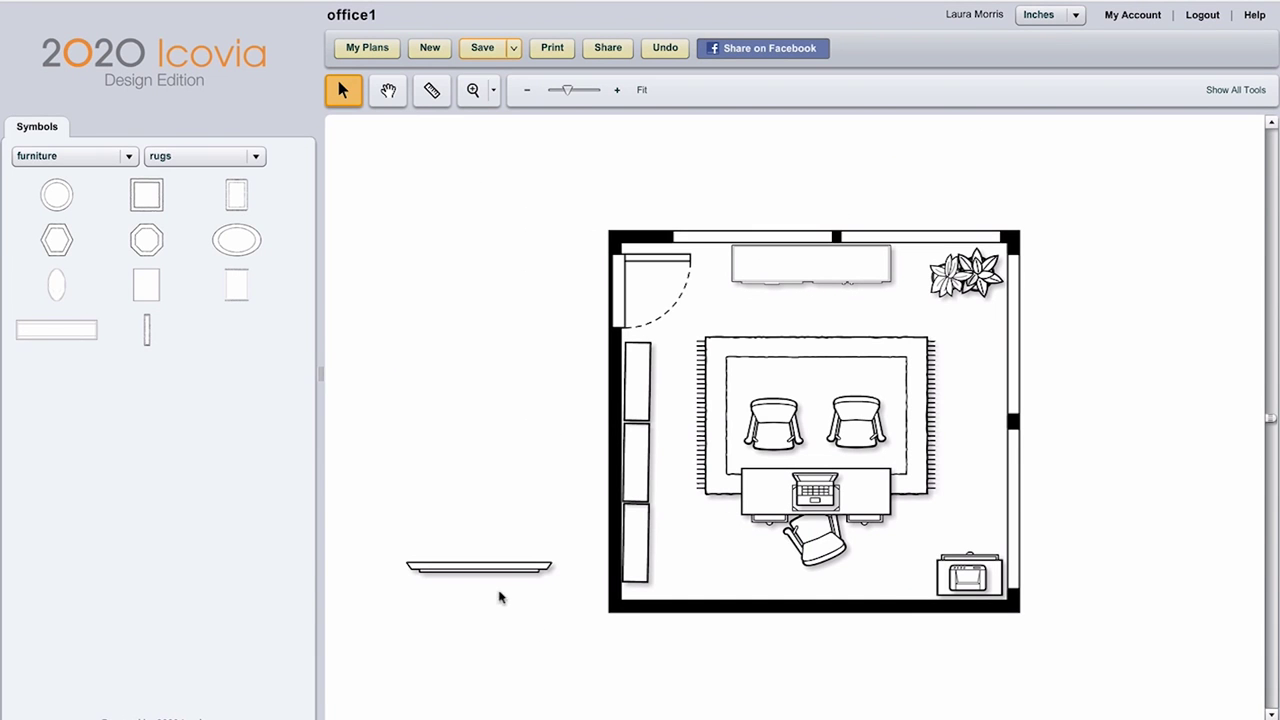
{"action": "left_click_drag", "start_coordinate": [490, 571], "coordinate": [835, 597]}
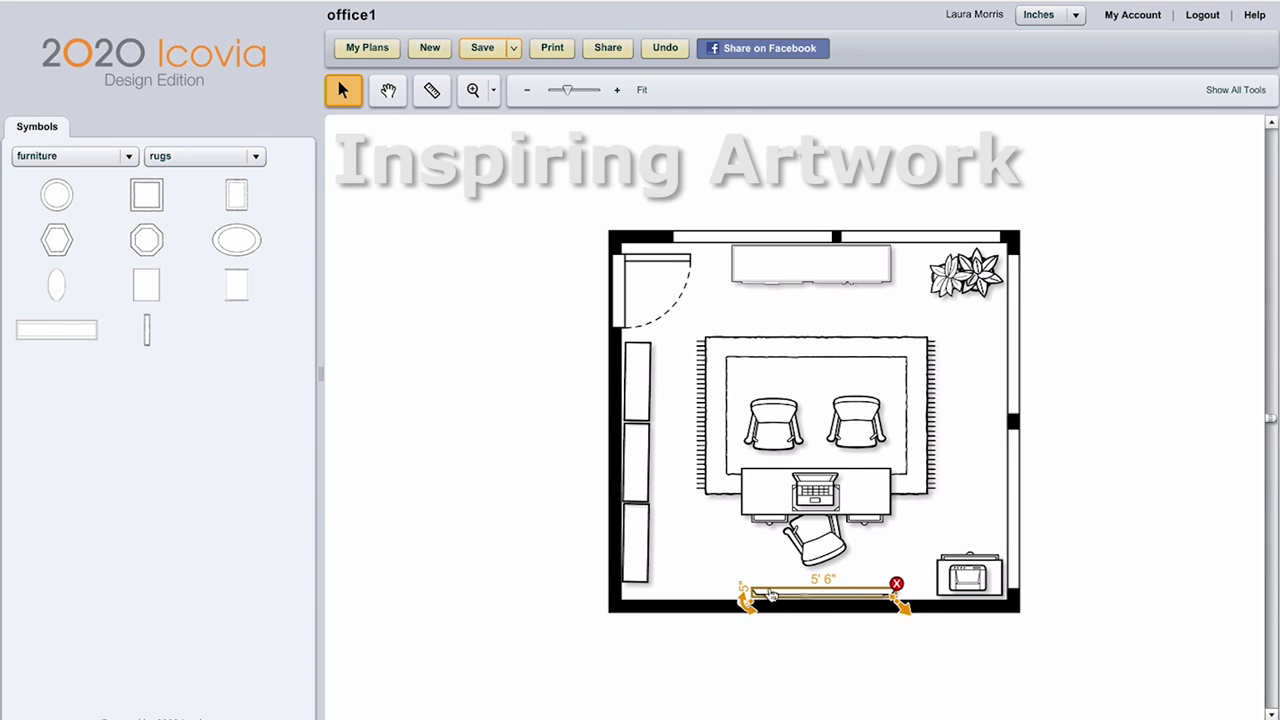
{"action": "left_click", "coordinate": [466, 574]}
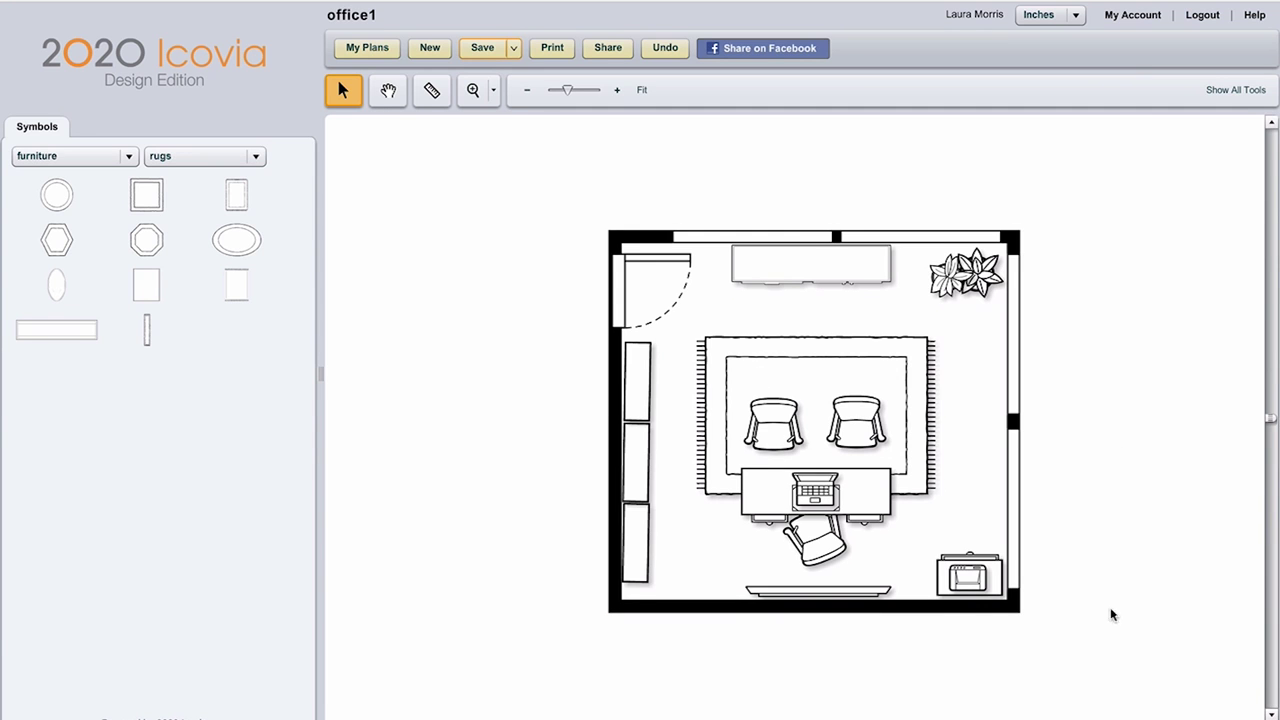
Adjust the position of the entry door slightly along the room's left wall.
{"action": "scroll", "coordinate": [465, 382], "scroll_direction": "up", "scroll_amount": 1}
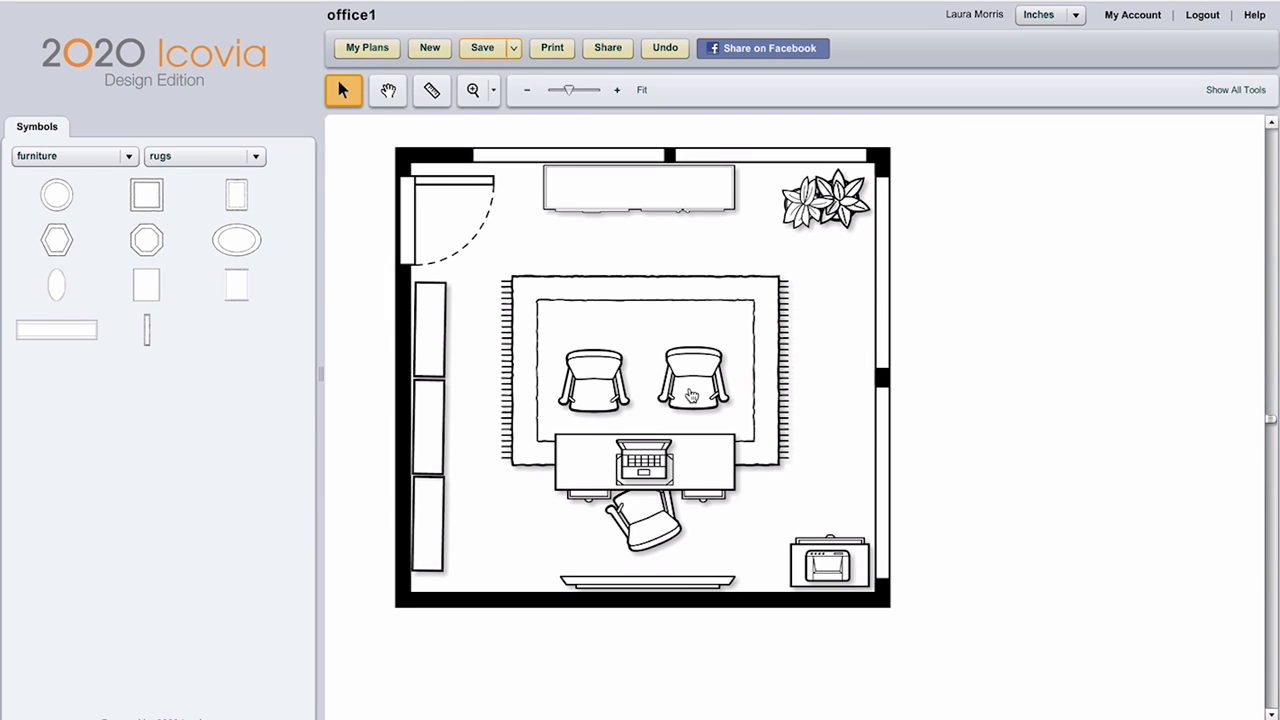
{"action": "left_click", "coordinate": [691, 396]}
{"action": "left_click", "coordinate": [1034, 459]}
{"action": "left_click_drag", "start_coordinate": [404, 246], "coordinate": [405, 228]}
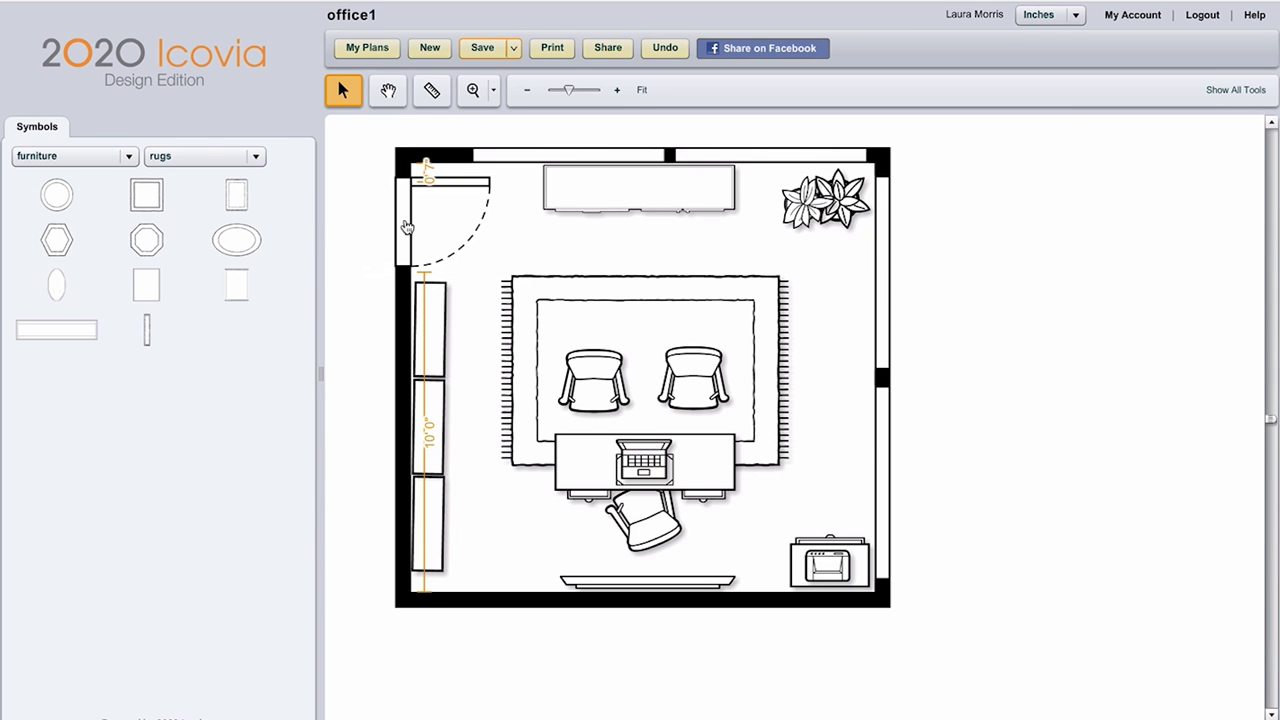
{"action": "left_click", "coordinate": [407, 227]}
{"action": "left_click", "coordinate": [361, 298]}
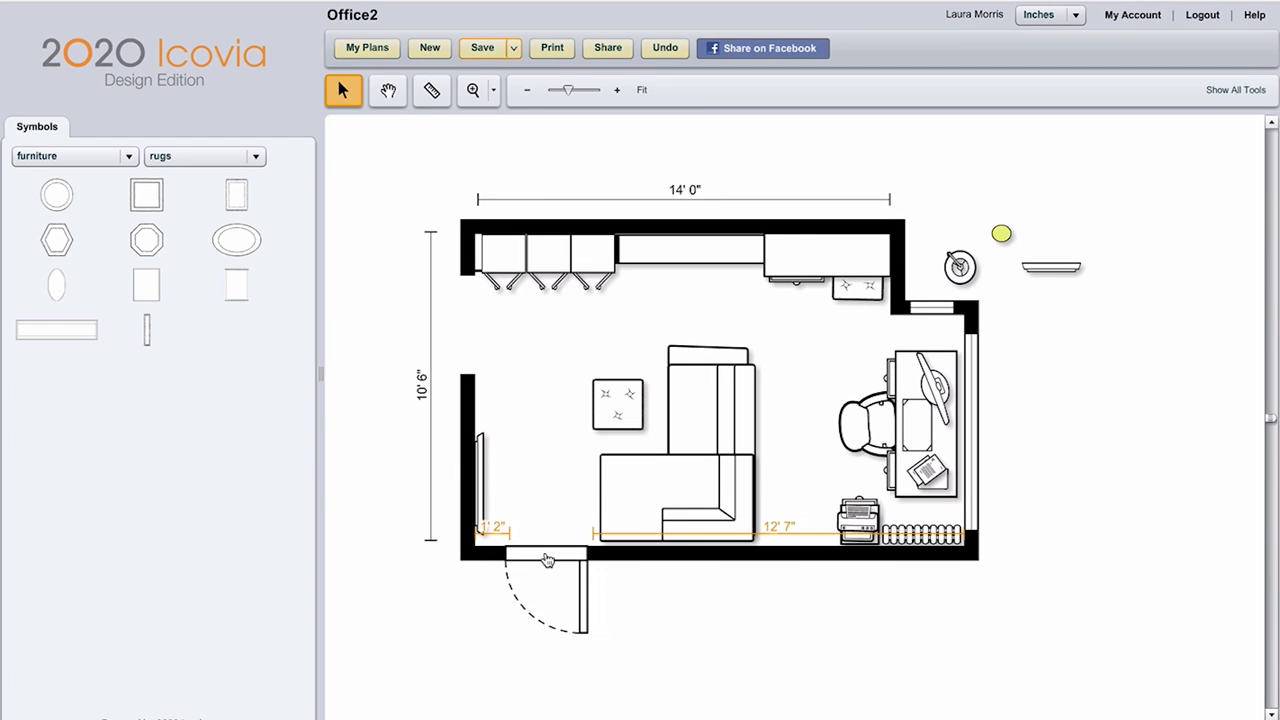
Delete the door in the lower wall of the Office2 plan.
{"action": "key", "text": "Delete"}
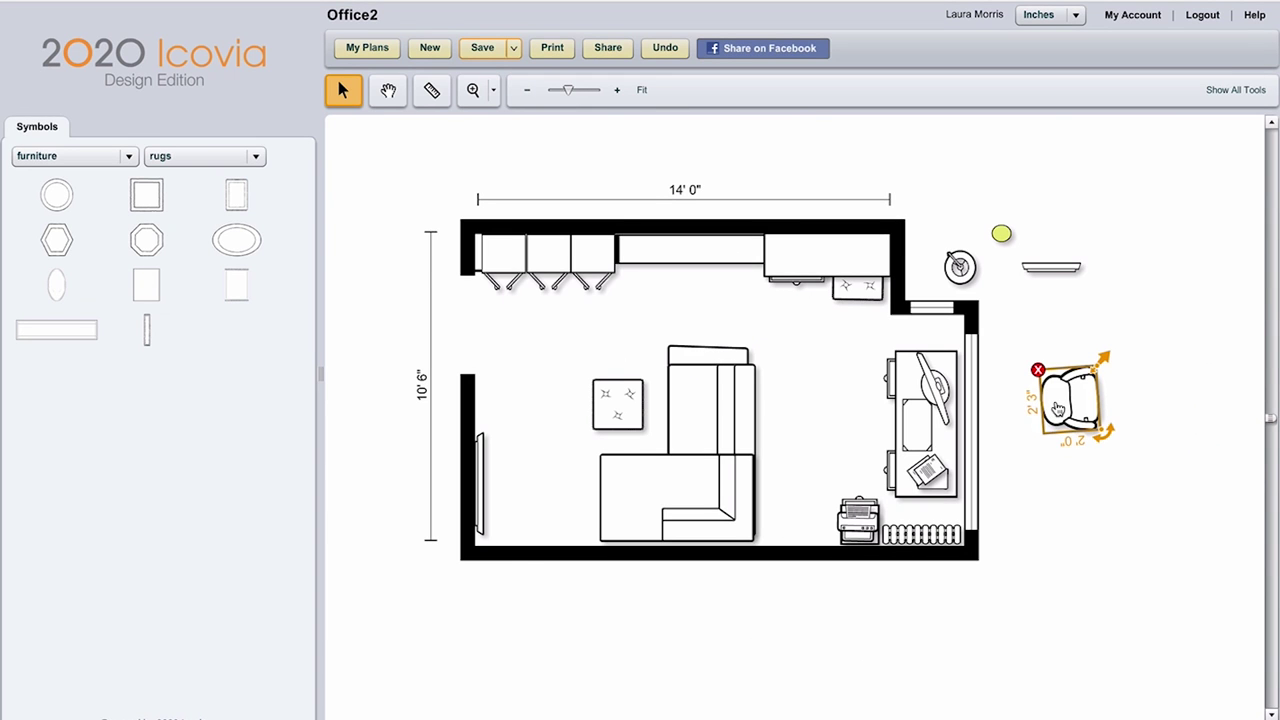
Try the desk turned to face into the room, with the office chair behind it and the printer and cabinet along the window wall.
{"action": "left_click_drag", "start_coordinate": [1058, 408], "coordinate": [840, 436]}
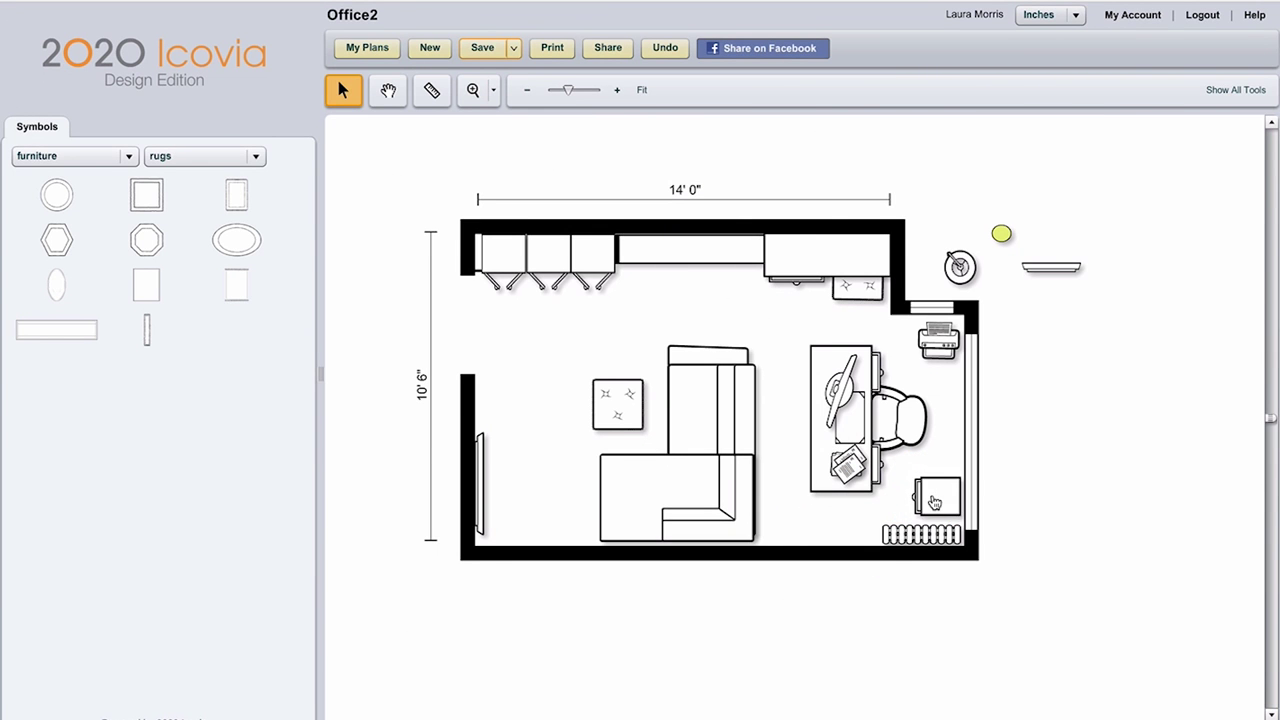
{"action": "left_click", "coordinate": [934, 503]}
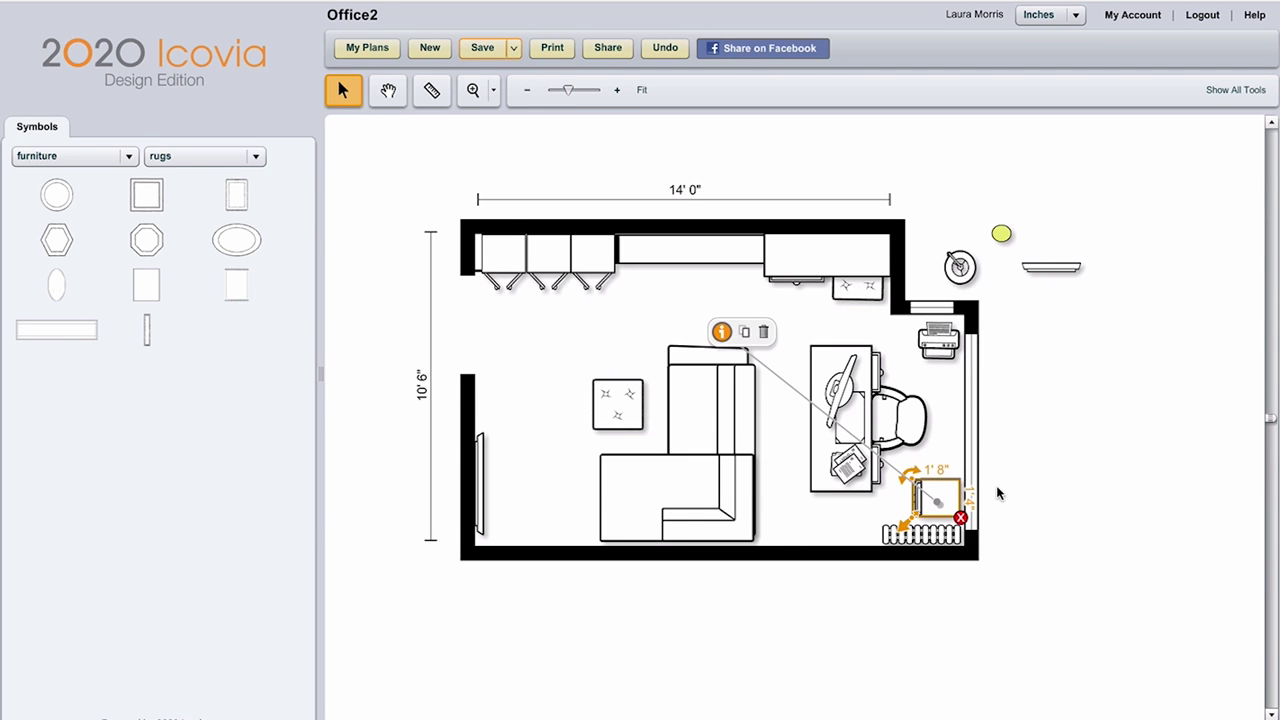
{"action": "left_click", "coordinate": [1008, 500]}
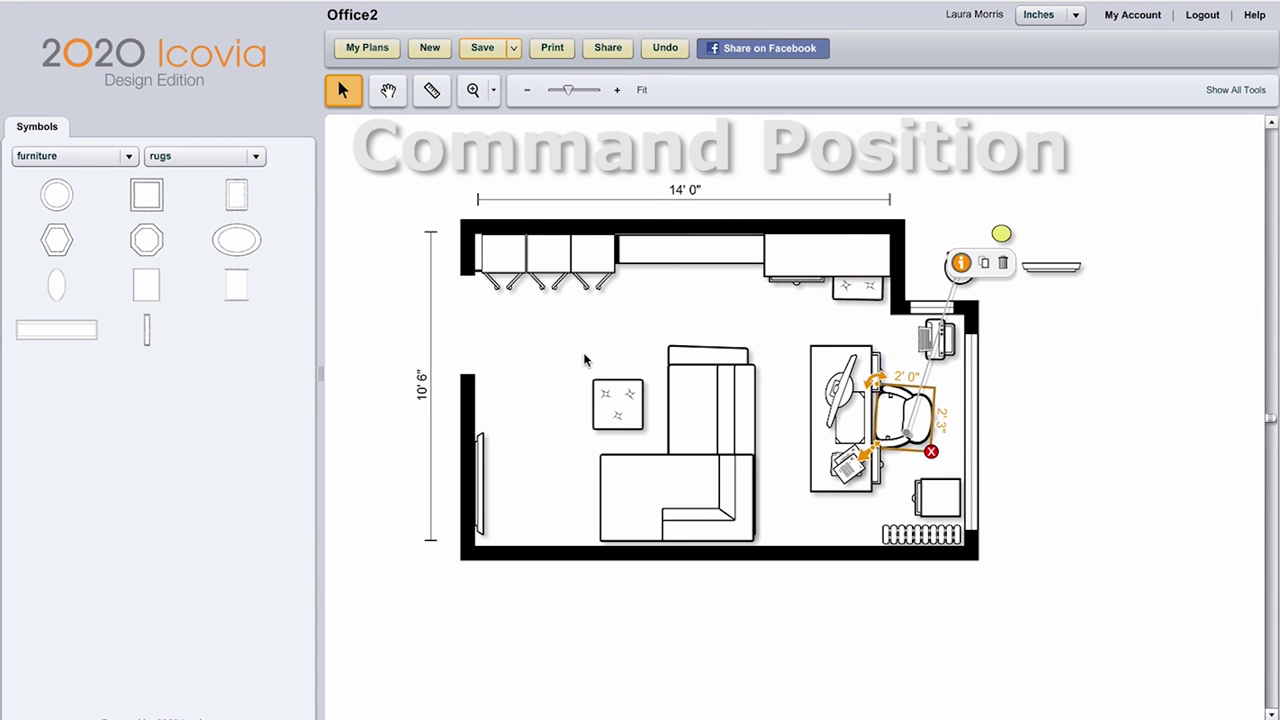
{"action": "left_click", "coordinate": [1195, 432]}
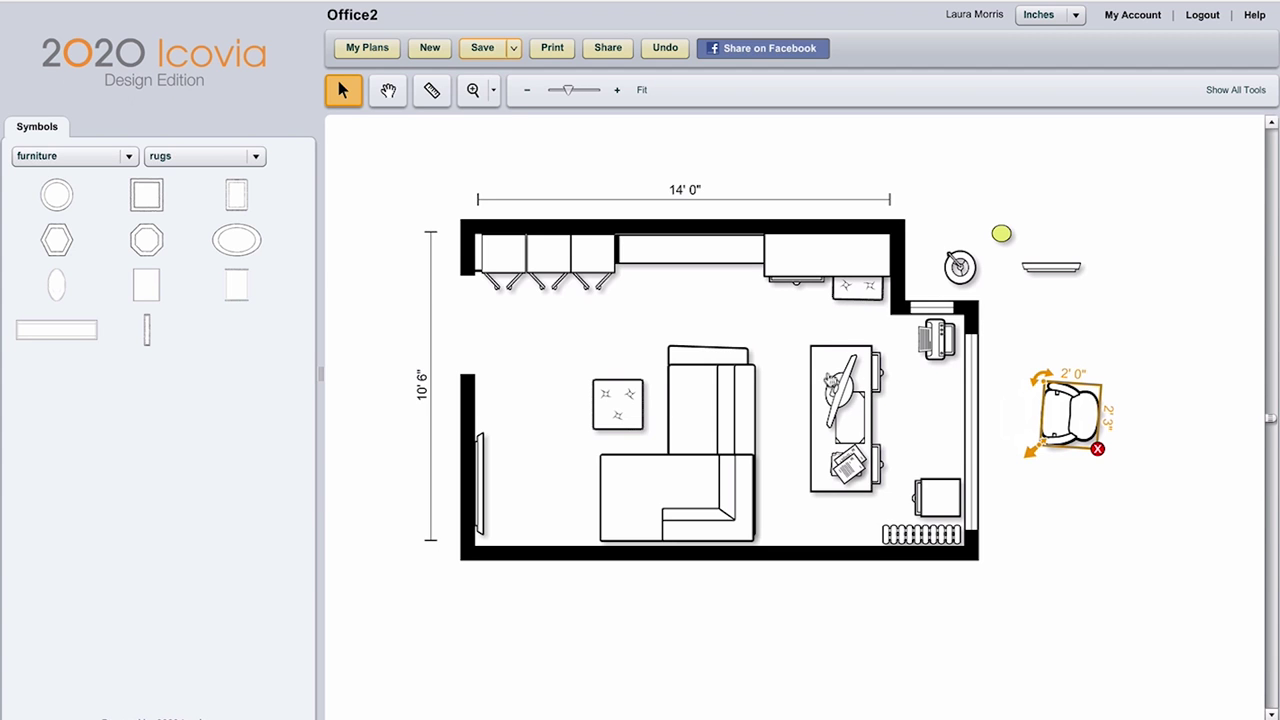
Move the desk back against the window wall and rotate it so its drawers face into the room.
{"action": "left_click_drag", "start_coordinate": [824, 370], "coordinate": [906, 377]}
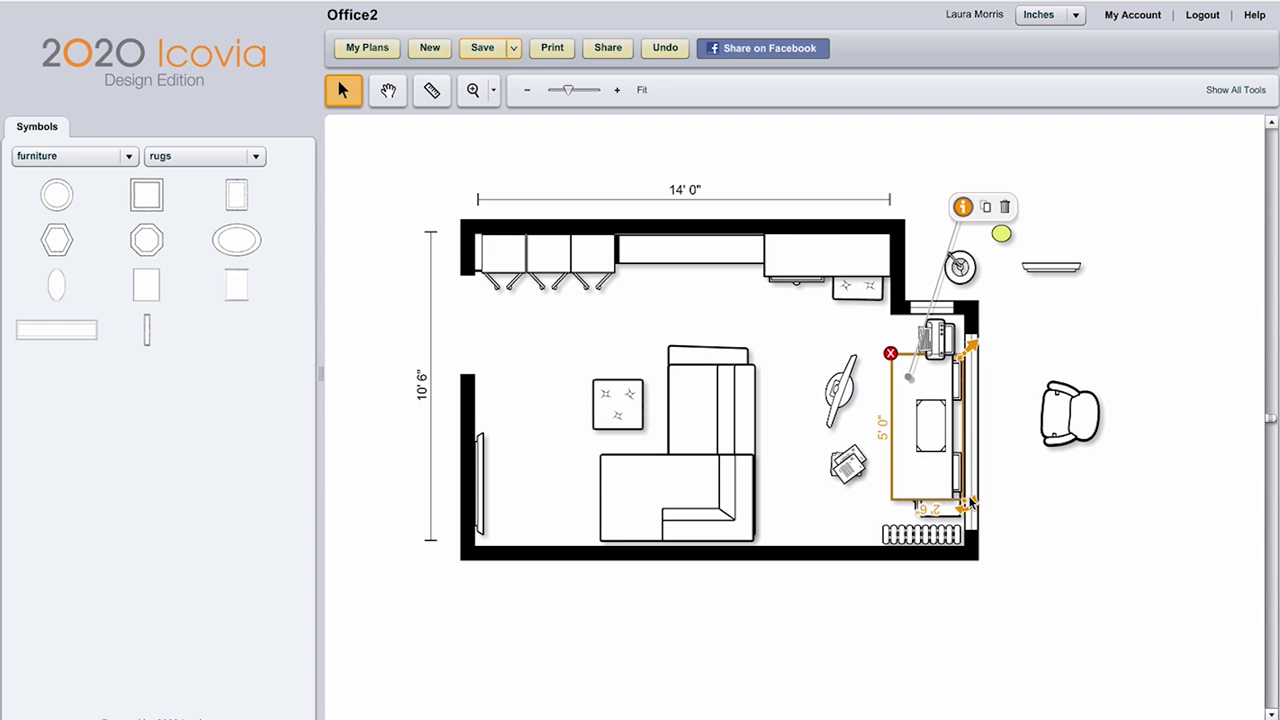
{"action": "left_click_drag", "start_coordinate": [972, 505], "coordinate": [945, 378]}
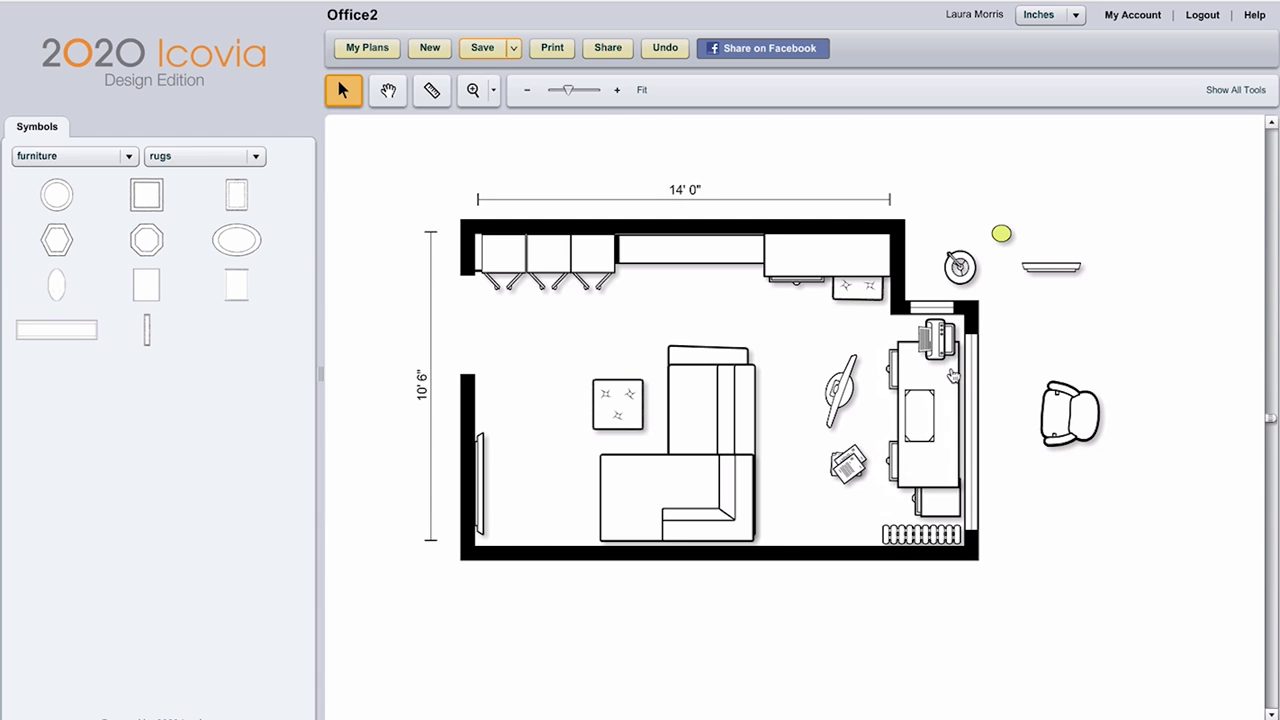
{"action": "left_click", "coordinate": [940, 390]}
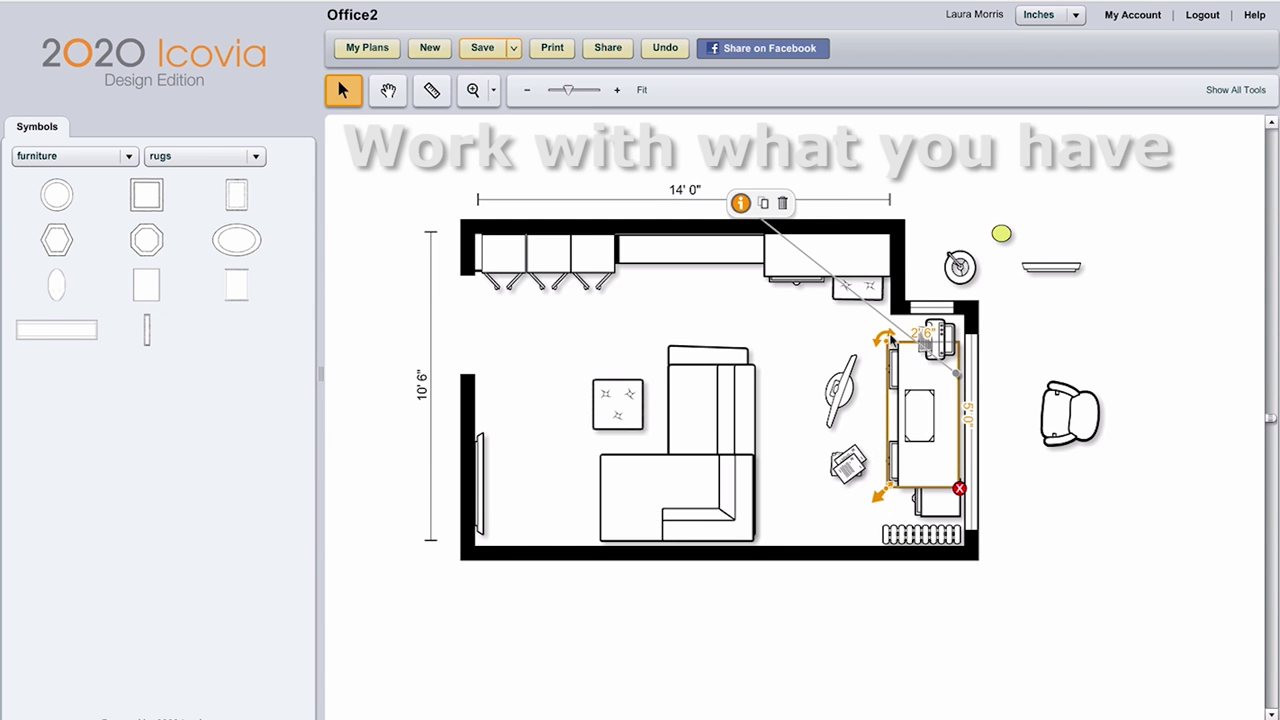
{"action": "left_click_drag", "start_coordinate": [918, 373], "coordinate": [922, 376]}
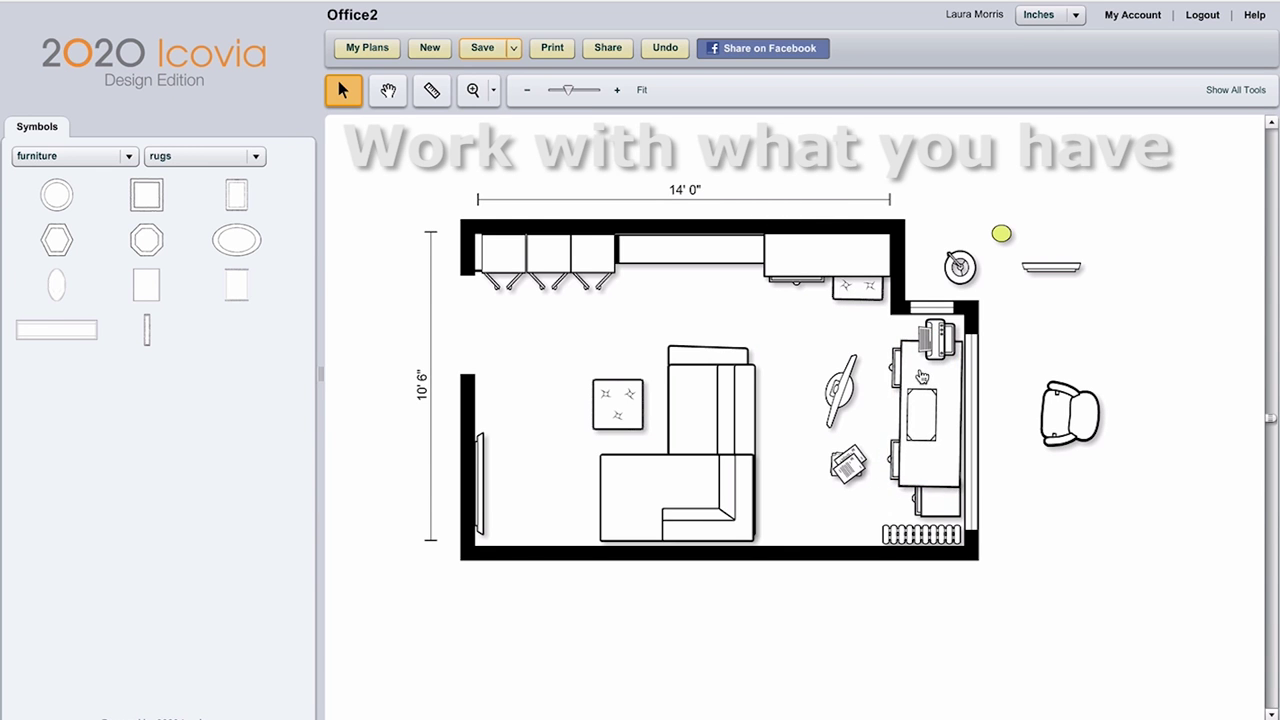
{"action": "left_click", "coordinate": [922, 376]}
Arrange the cabinet, printer, computer, papers and office chair around the desk at the window.
{"action": "left_click_drag", "start_coordinate": [938, 497], "coordinate": [952, 455]}
{"action": "left_click_drag", "start_coordinate": [846, 465], "coordinate": [856, 524]}
{"action": "left_click_drag", "start_coordinate": [1077, 427], "coordinate": [847, 412]}
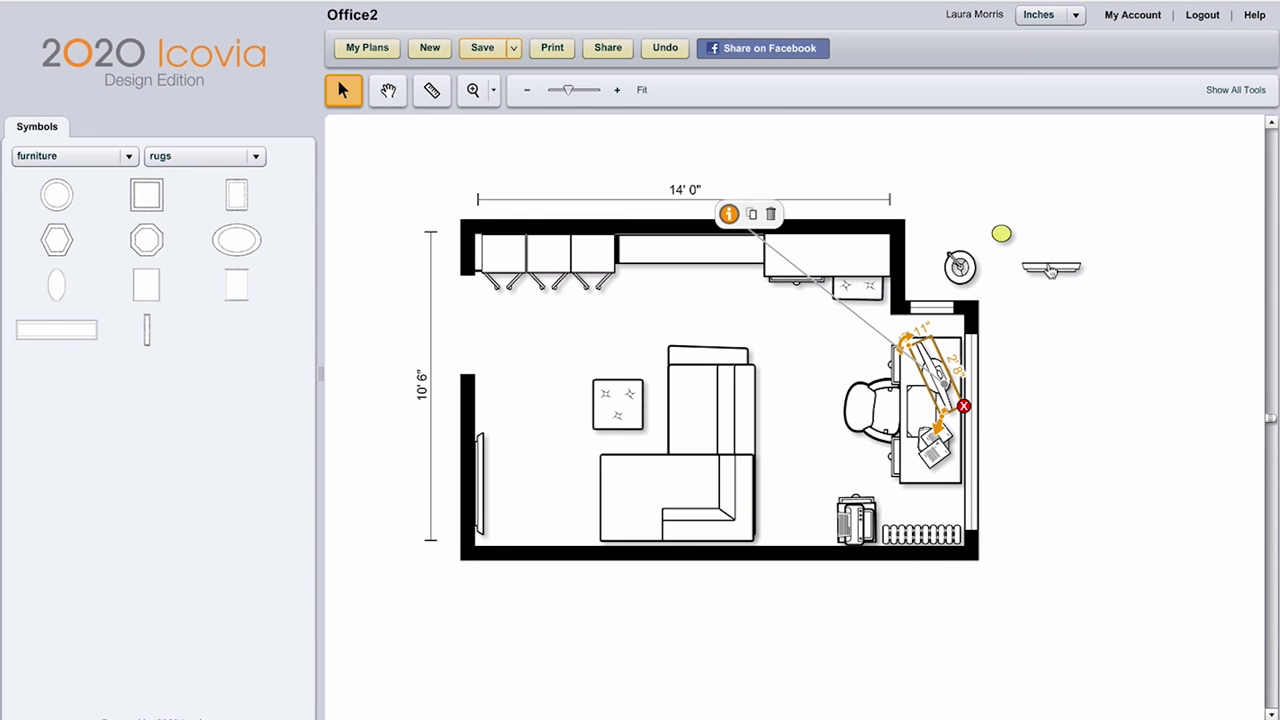
Turn the small flat wall piece upright and place it on the desk beside the computer and papers.
{"action": "left_click_drag", "start_coordinate": [1051, 272], "coordinate": [1060, 349]}
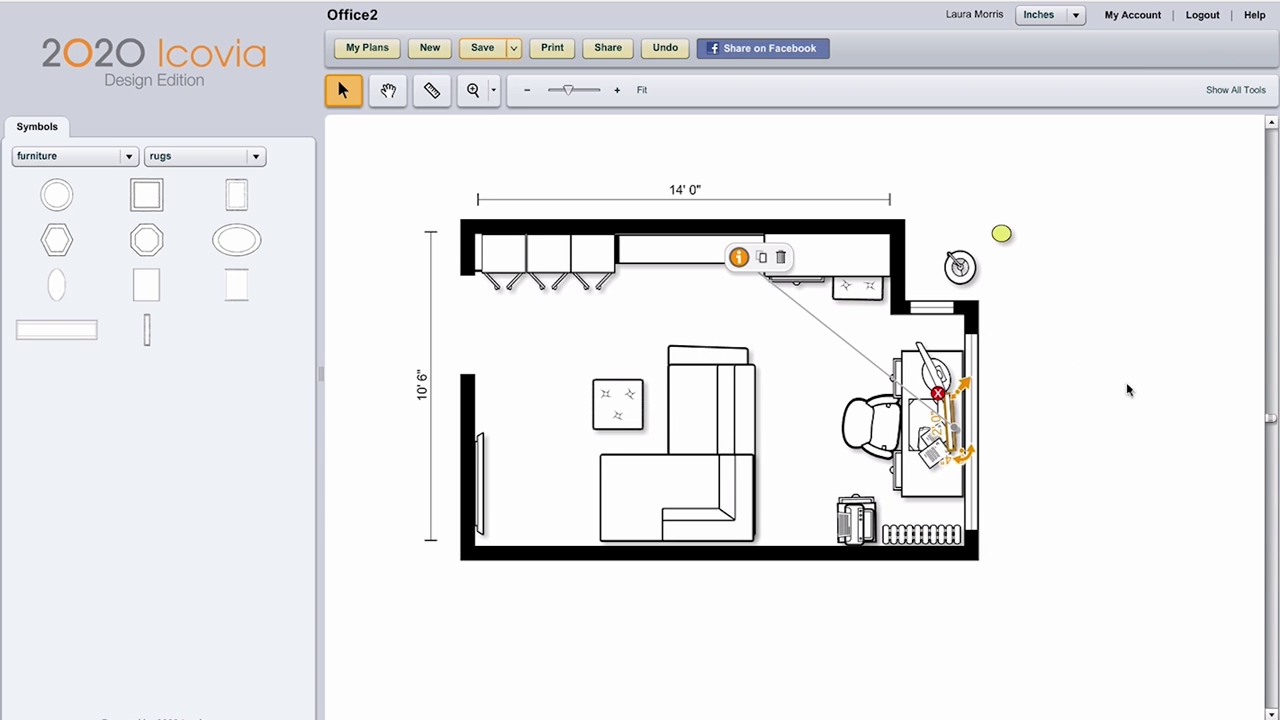
{"action": "left_click_drag", "start_coordinate": [1071, 386], "coordinate": [1073, 406]}
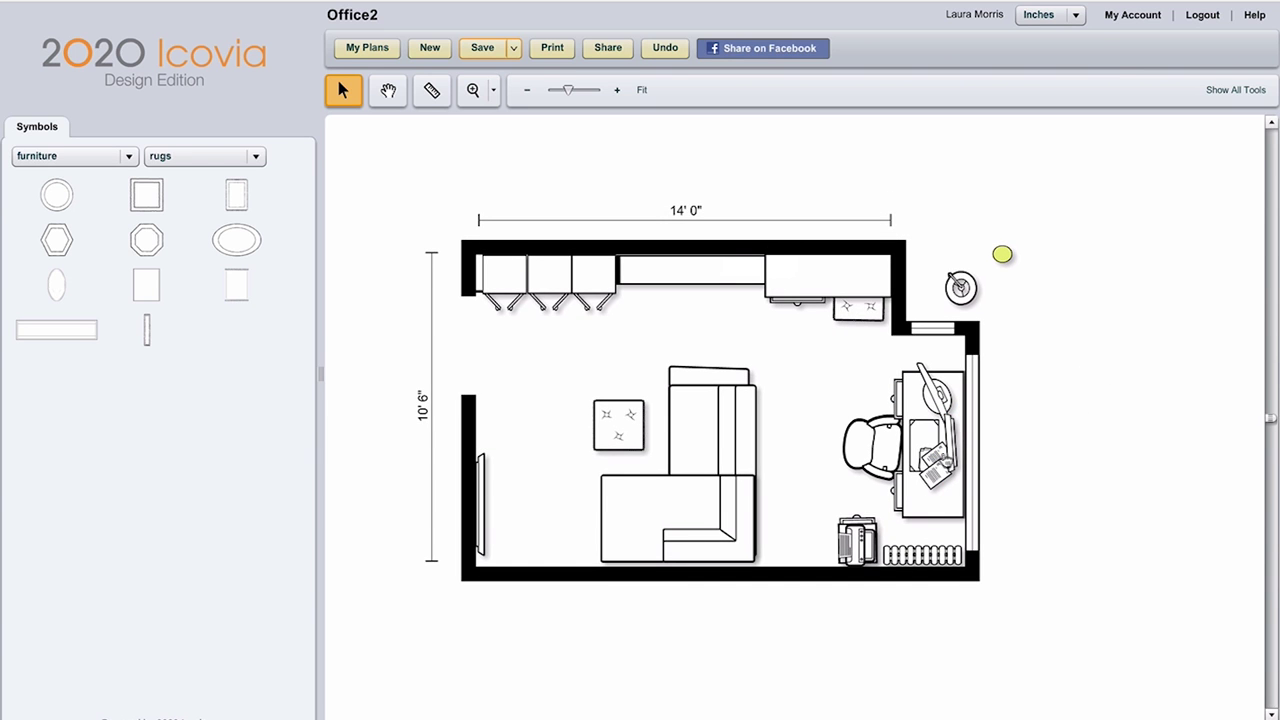
Place the yellow circle between the sofa and desk chair, and the round accessory in the corner above the desk.
{"action": "left_click", "coordinate": [947, 425]}
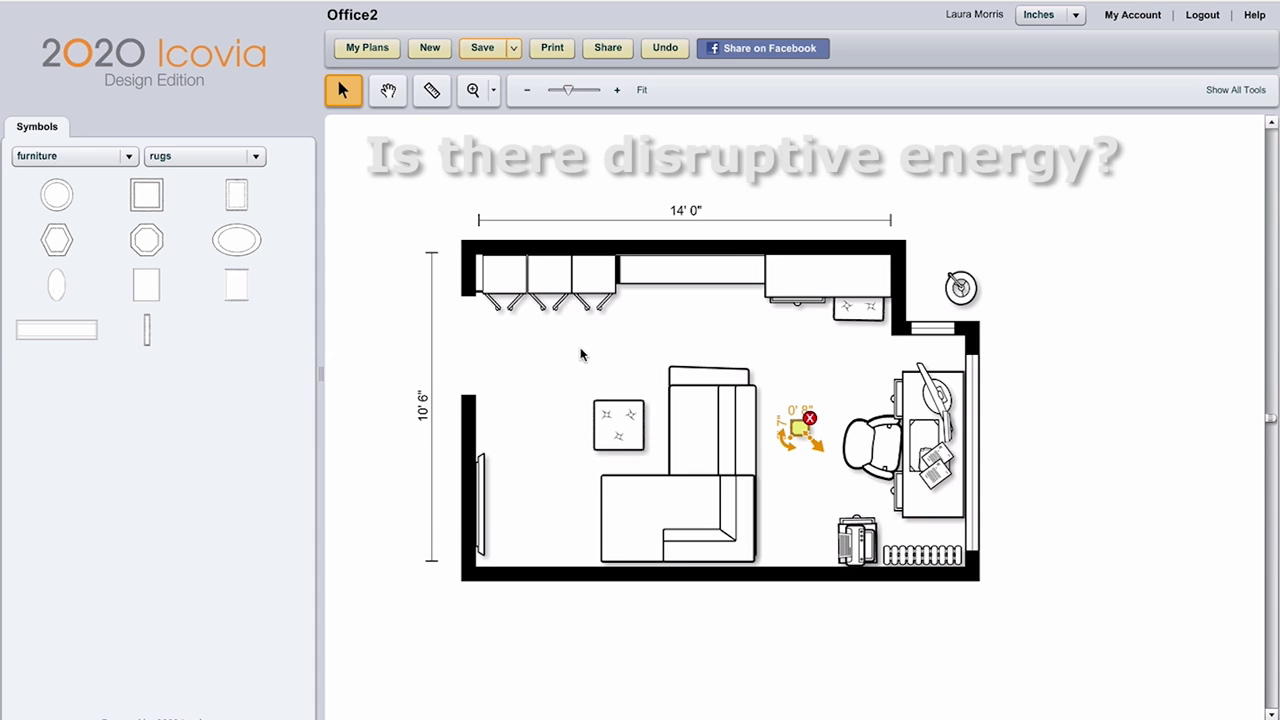
{"action": "left_click", "coordinate": [403, 196]}
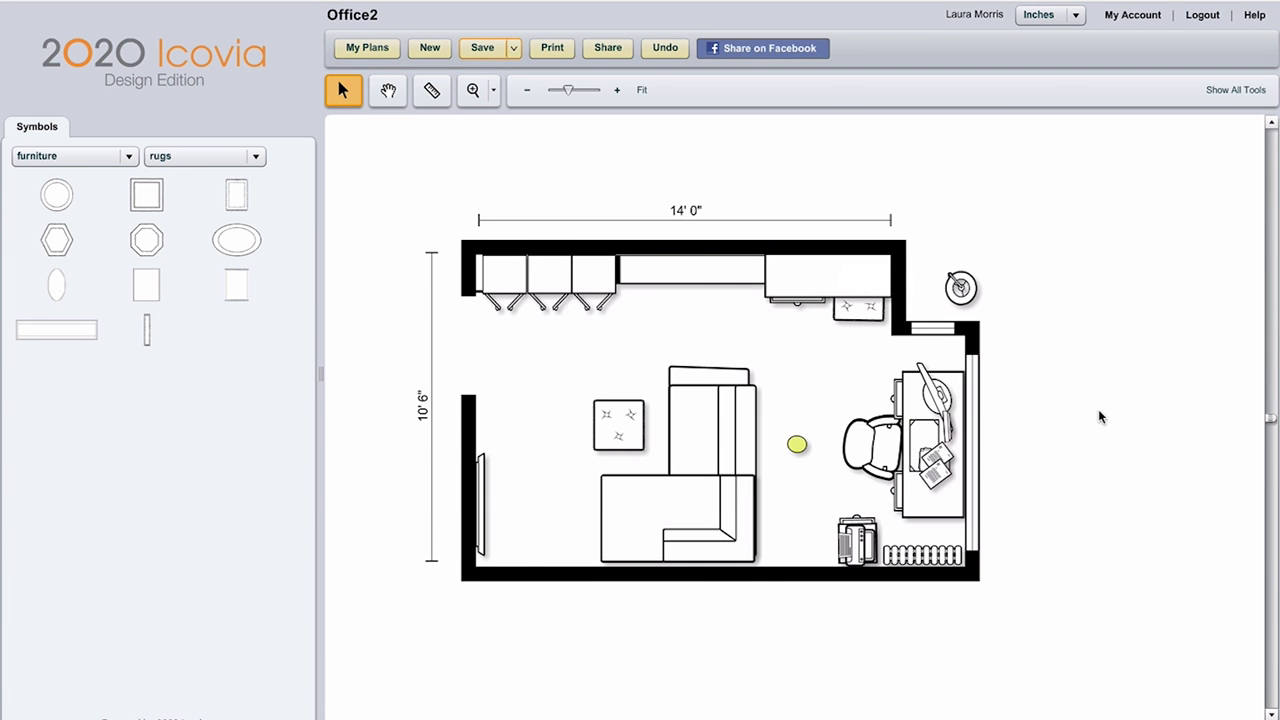
{"action": "left_click_drag", "start_coordinate": [962, 290], "coordinate": [955, 363]}
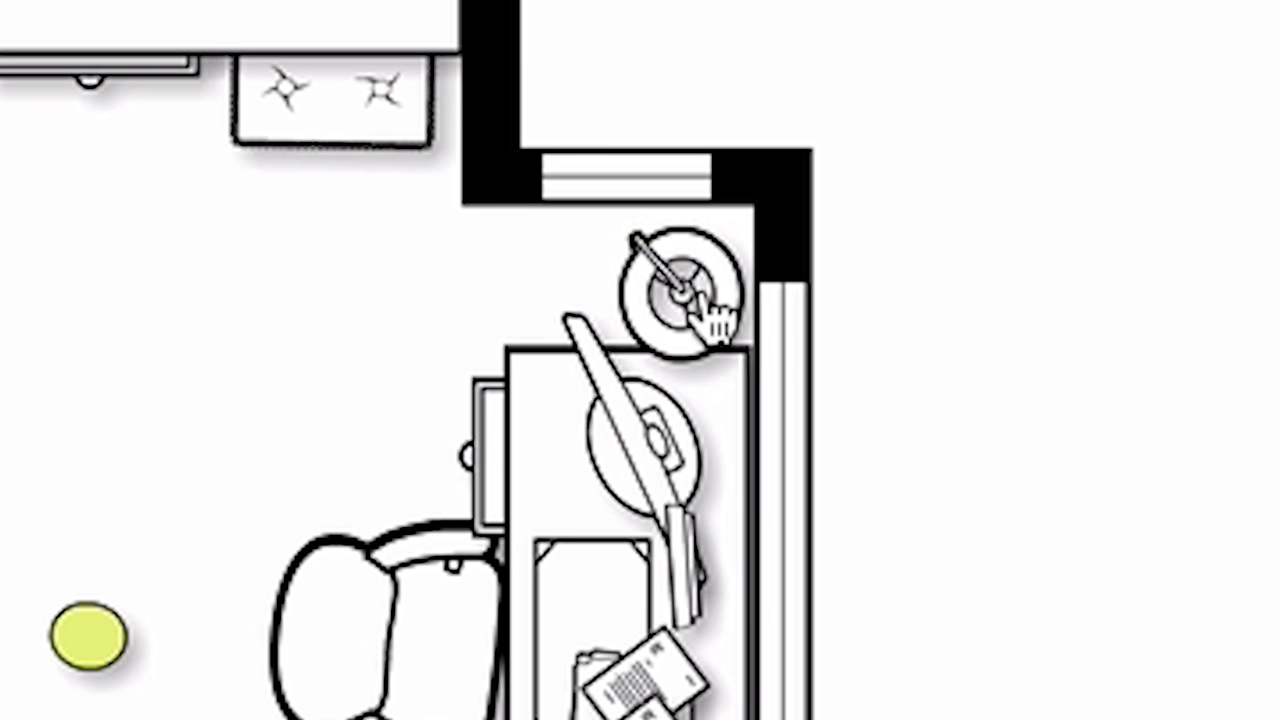
{"action": "left_click_drag", "start_coordinate": [700, 295], "coordinate": [704, 297]}
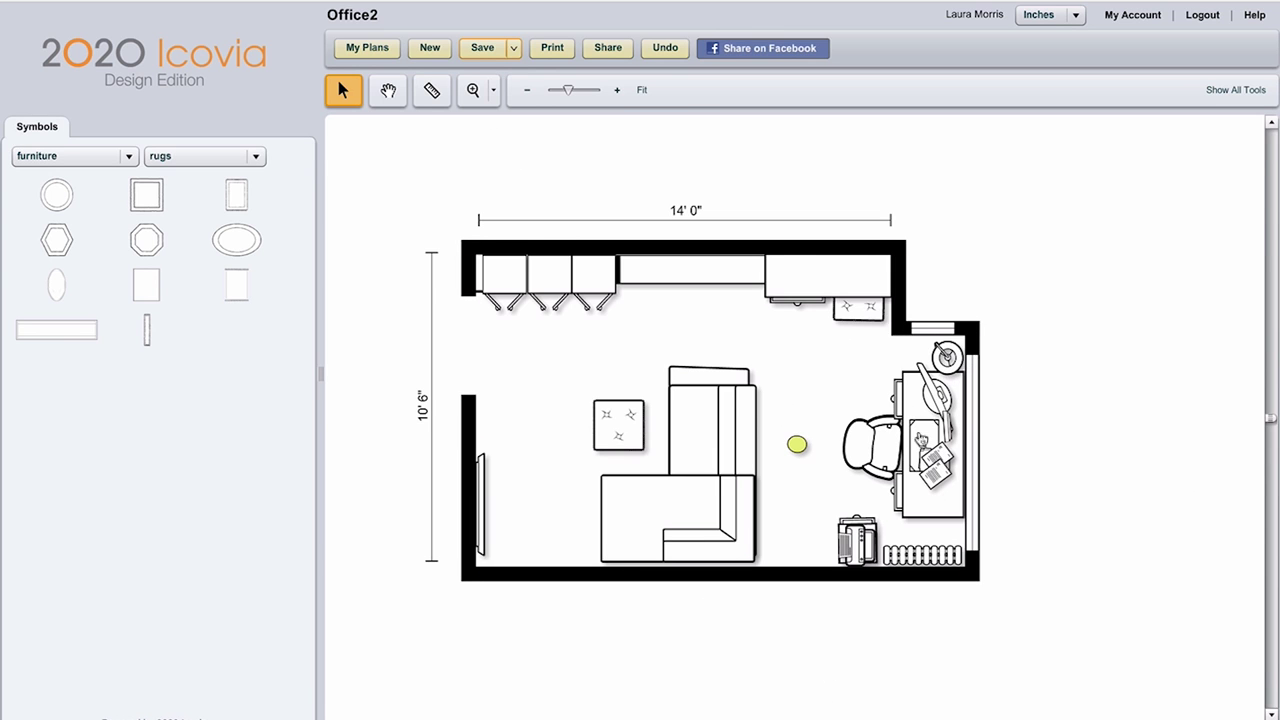
Rotate the printer a quarter turn in its place against the lower wall beside the radiator.
{"action": "left_click", "coordinate": [886, 452]}
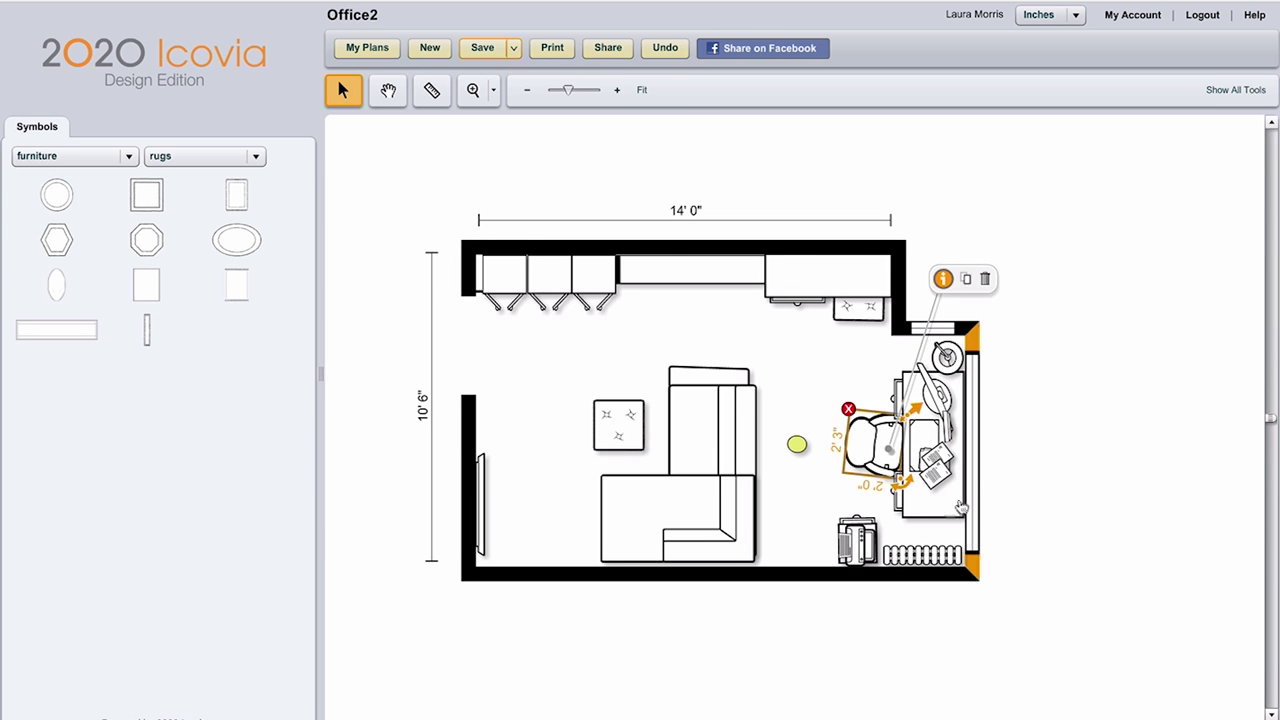
{"action": "left_click", "coordinate": [857, 542]}
{"action": "left_click_drag", "start_coordinate": [876, 568], "coordinate": [828, 562]}
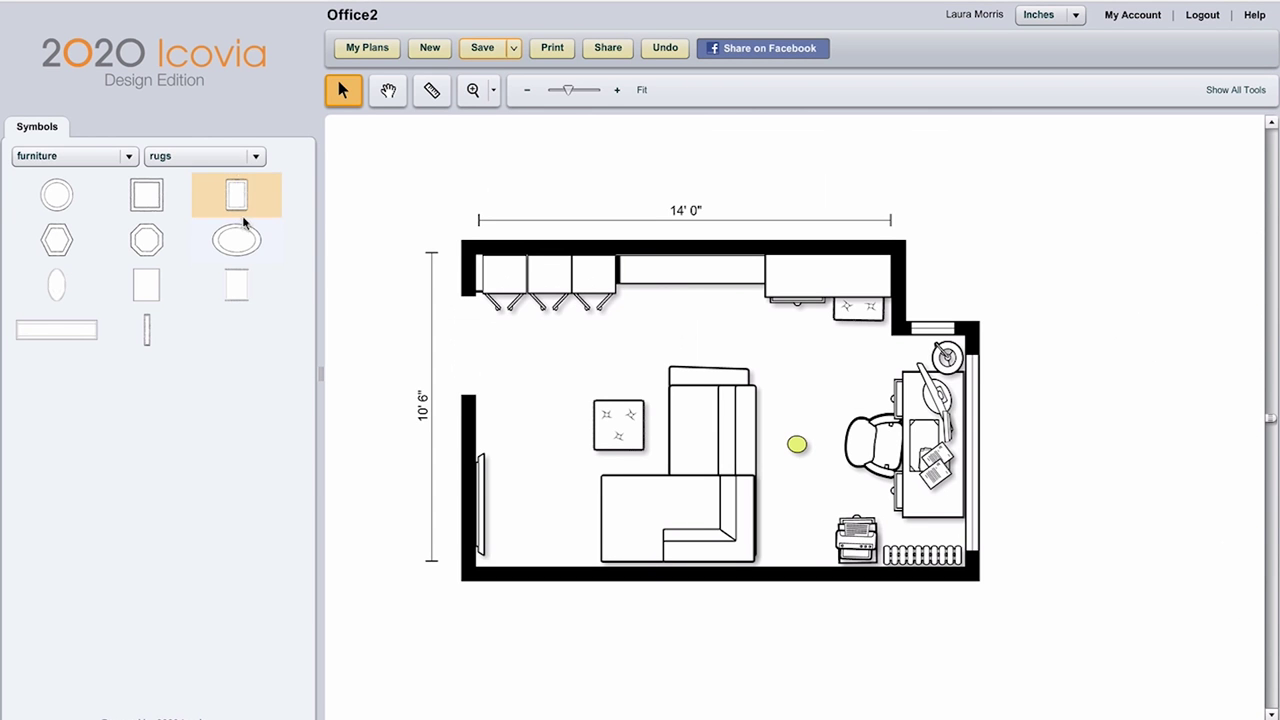
Place a 5' 0" square rug under the desk and chair, and shift the yellow circle off it toward the sofa.
{"action": "left_click_drag", "start_coordinate": [146, 196], "coordinate": [788, 447]}
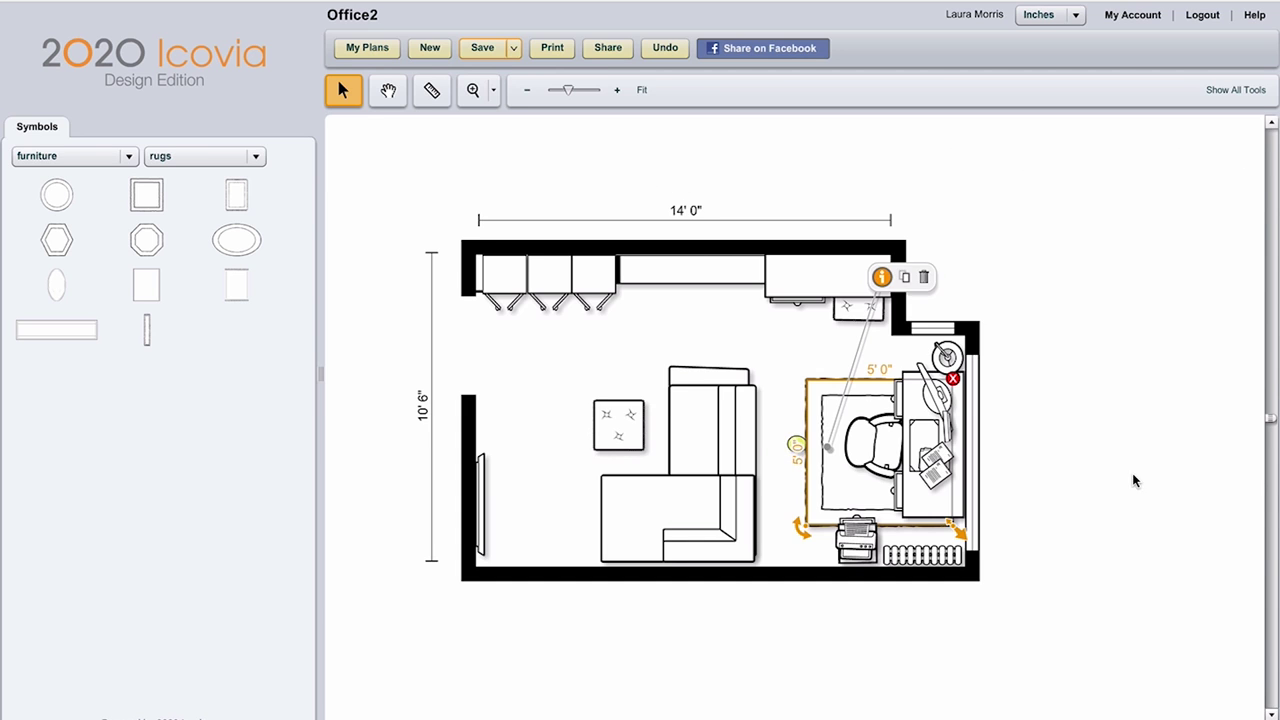
{"action": "left_click", "coordinate": [775, 462]}
{"action": "left_click_drag", "start_coordinate": [796, 447], "coordinate": [789, 441]}
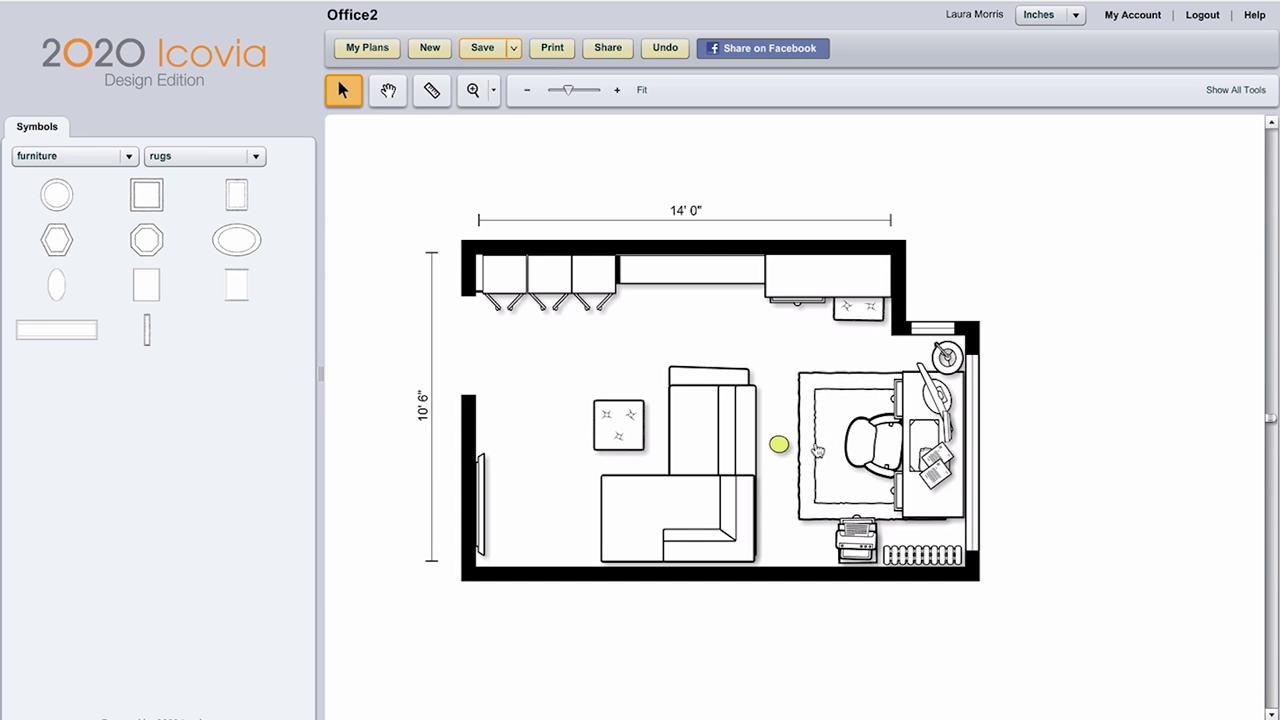
{"action": "left_click", "coordinate": [818, 451]}
{"action": "left_click", "coordinate": [1136, 425]}
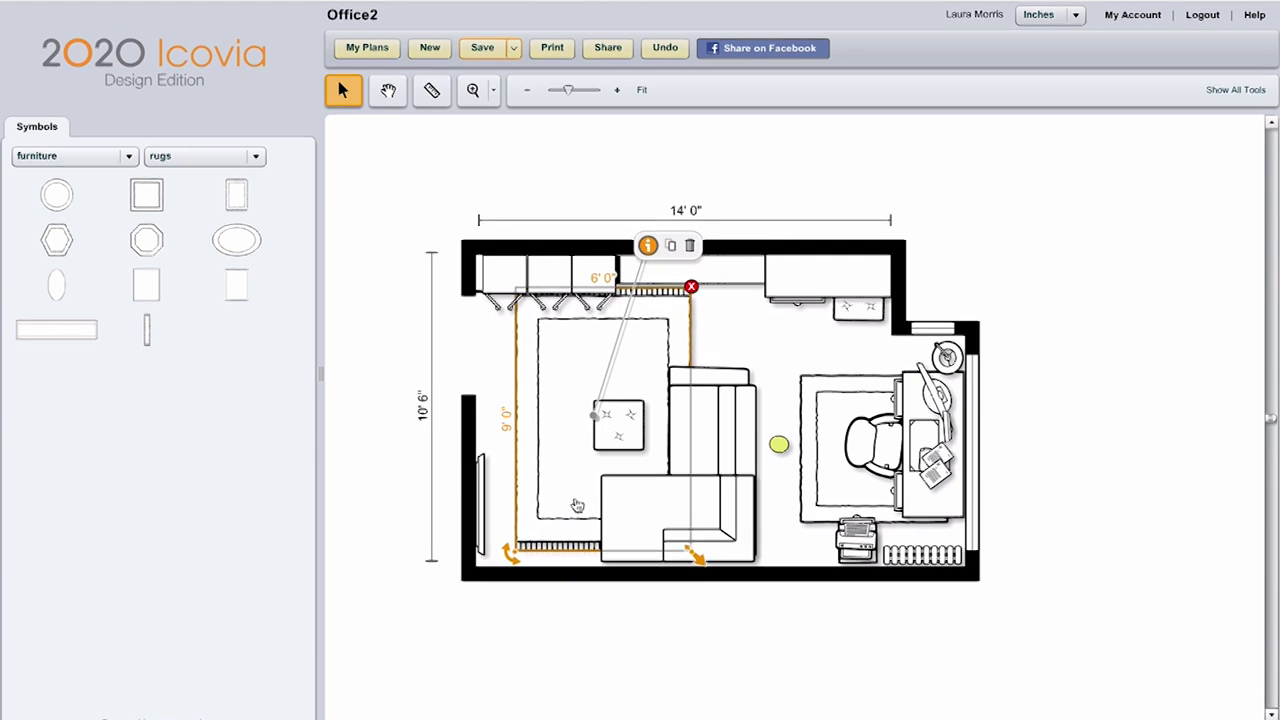
Place a fringed rug beneath the sofa and ottoman and shorten its length to 7' 9".
{"action": "left_click", "coordinate": [577, 505]}
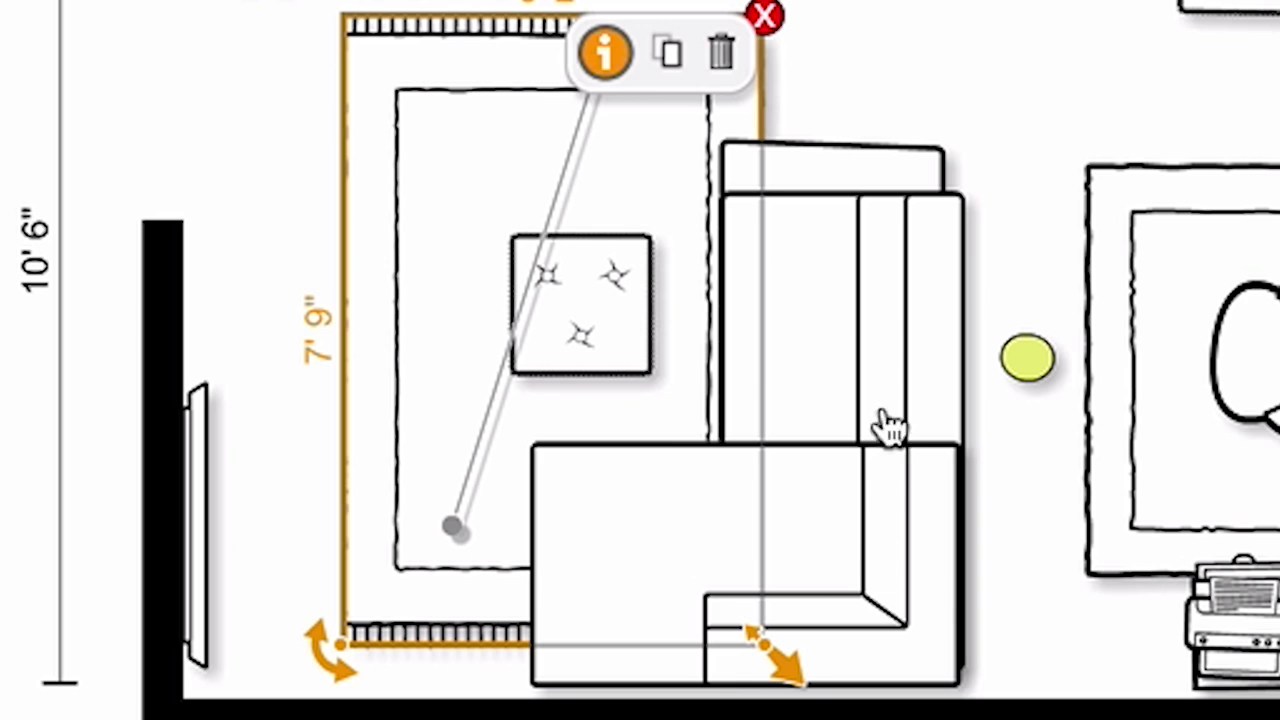